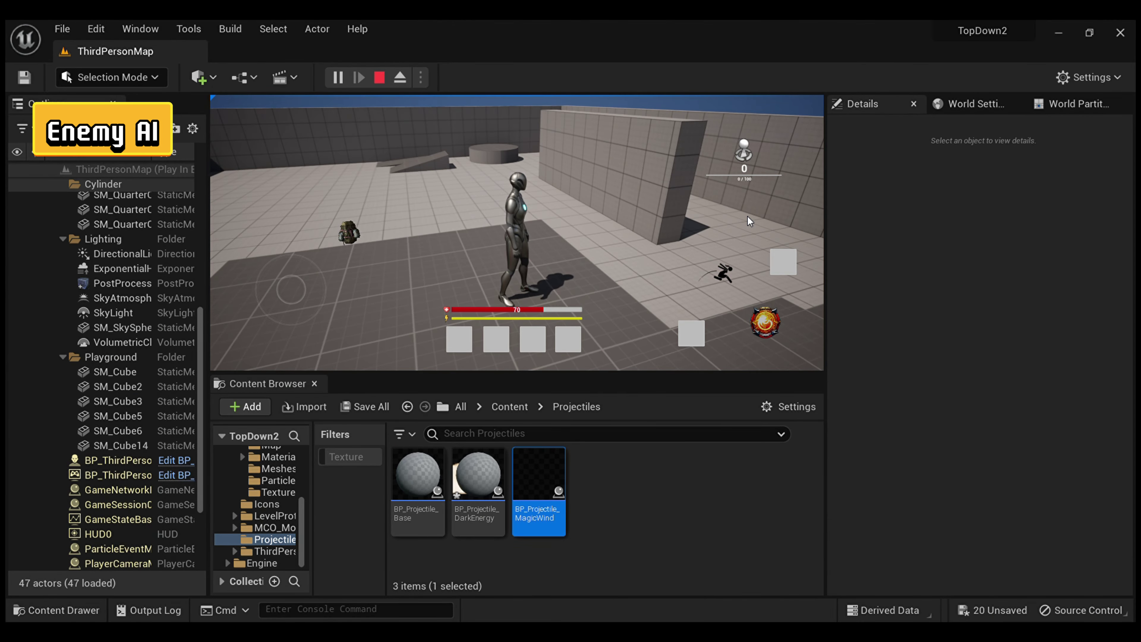
Step: Play the top-down game in the editor, run the character forward, then stop the session
left_click(338, 77)
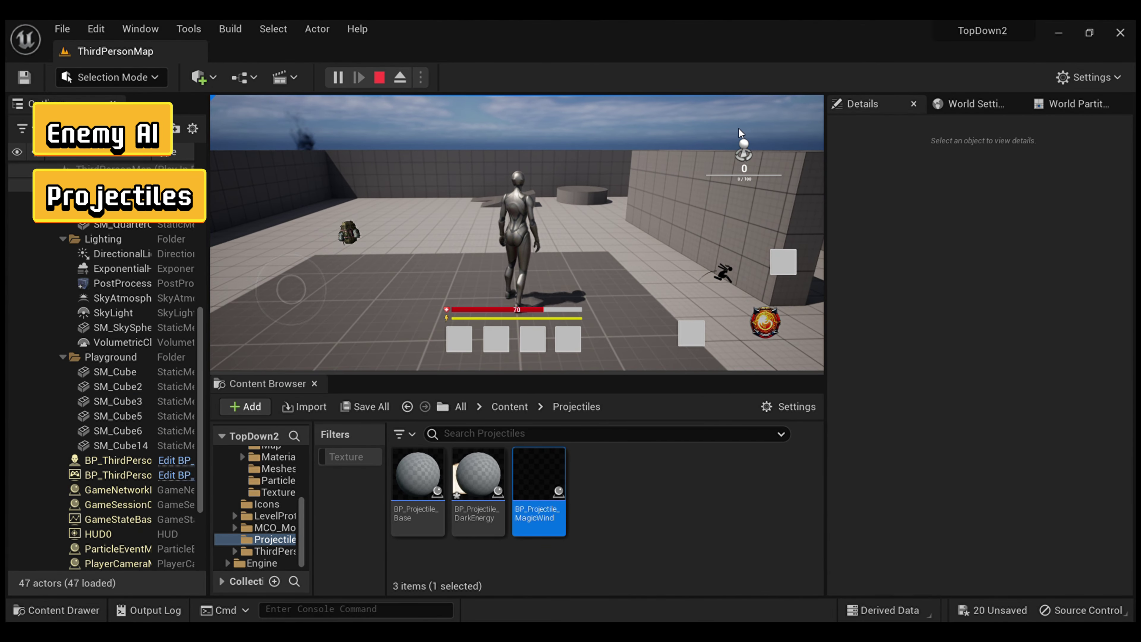
key("w")
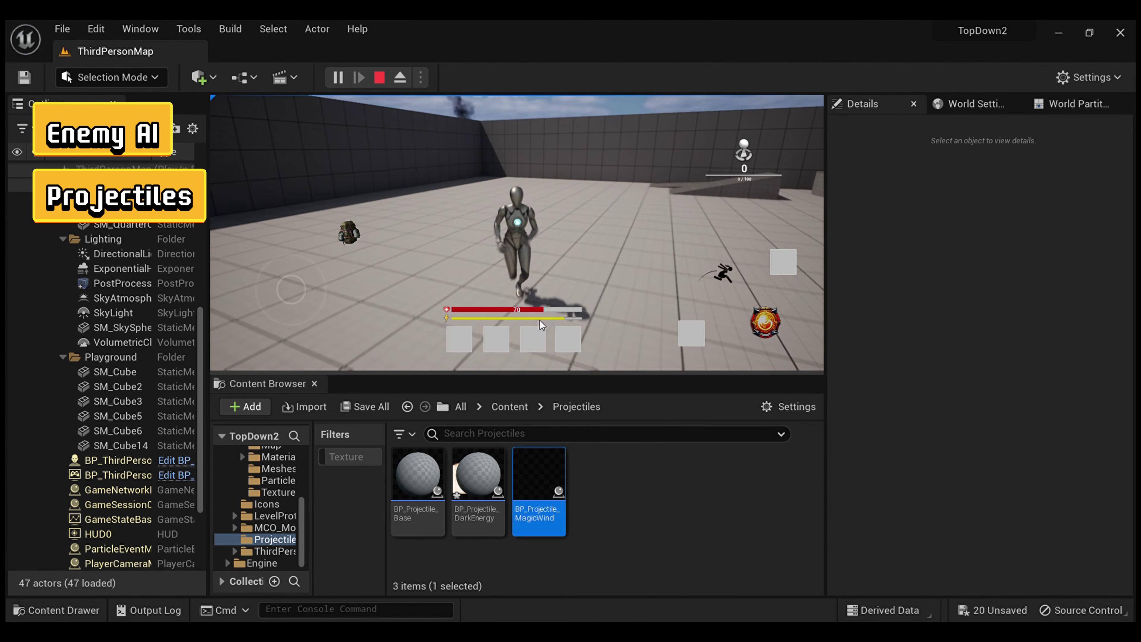
key("Escape")
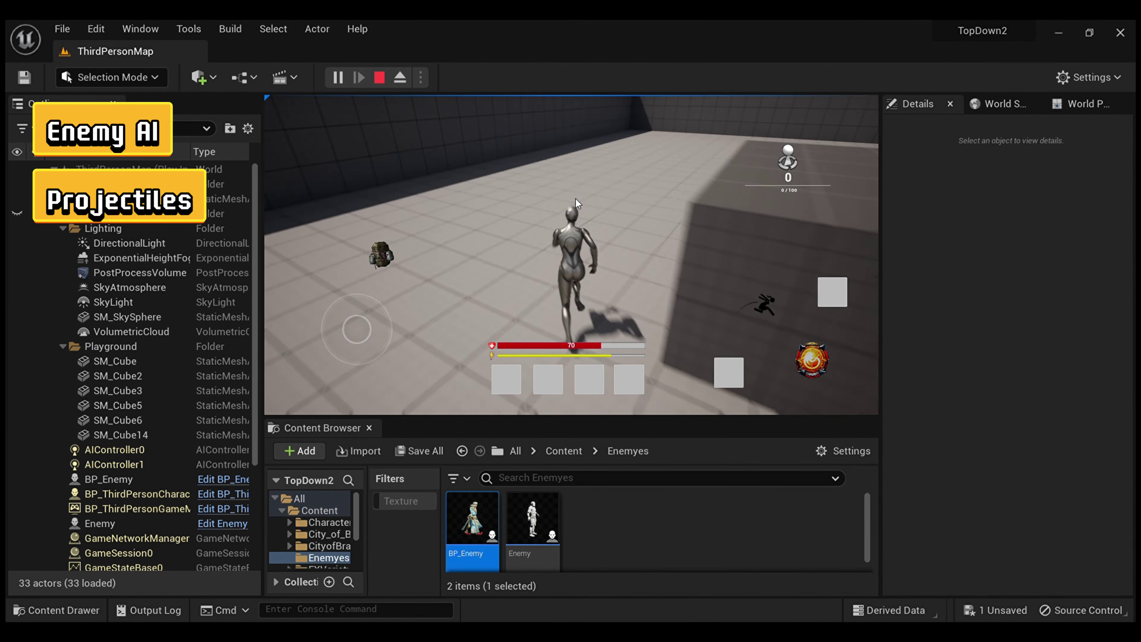
Step: Steer the character past the big cube and around the building while fire projectiles explode
mouse_move(577, 204)
left_mouse_down()
mouse_move(369, 318)
mouse_move(552, 174)
mouse_move(668, 246)
left_mouse_up()
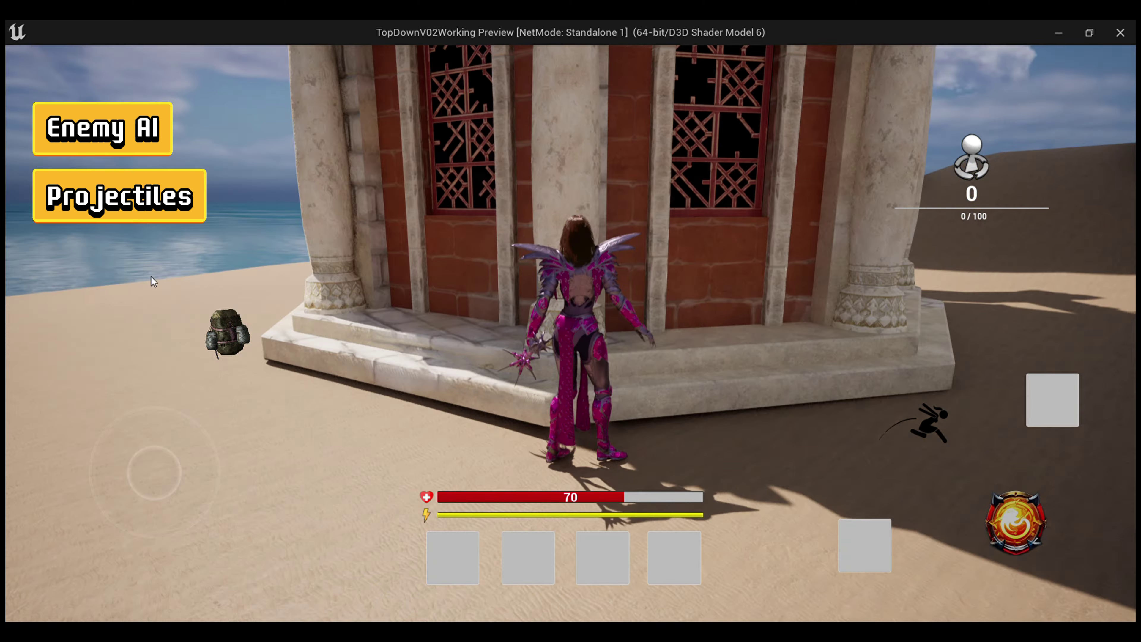
left_click_drag(153, 280, 779, 265)
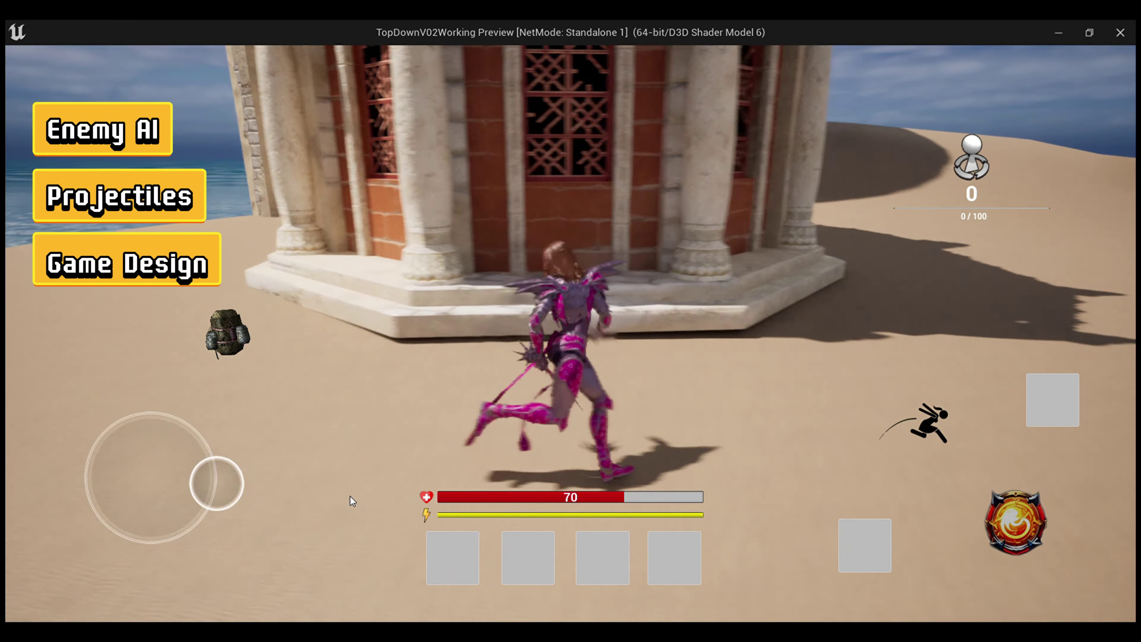
mouse_move(1016, 328)
left_mouse_down()
mouse_move(481, 314)
mouse_move(532, 197)
mouse_move(624, 227)
mouse_move(316, 163)
mouse_move(571, 260)
mouse_move(438, 265)
mouse_move(1022, 112)
left_mouse_up()
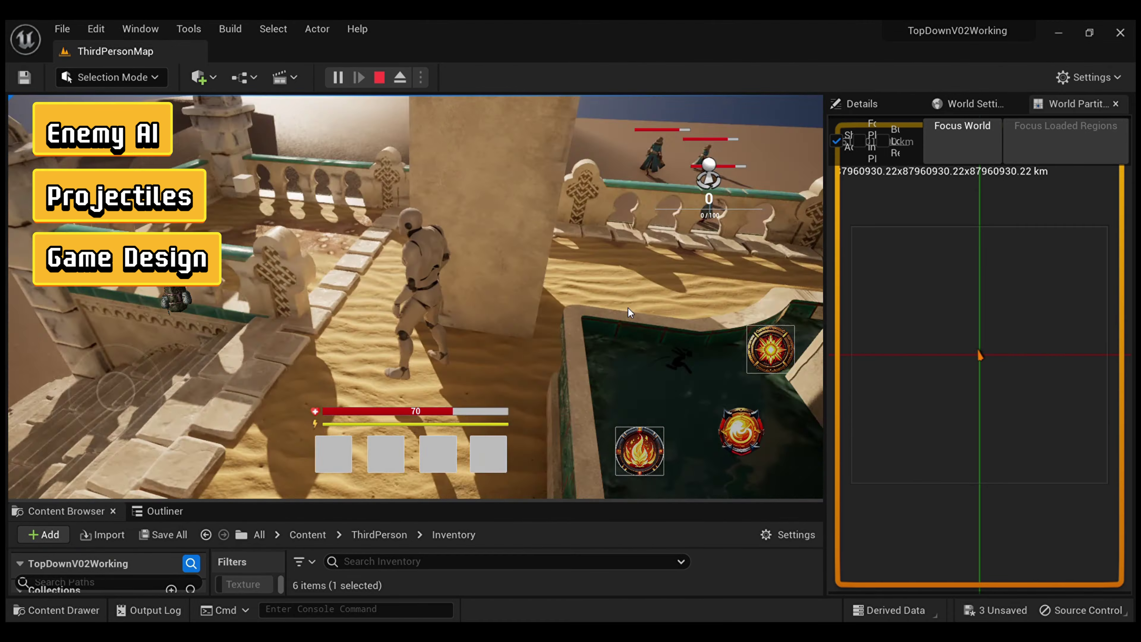
Step: Move to the pool wall, restart play, toggle the quest log with J, and run forward
left_click_drag(629, 312, 494, 269)
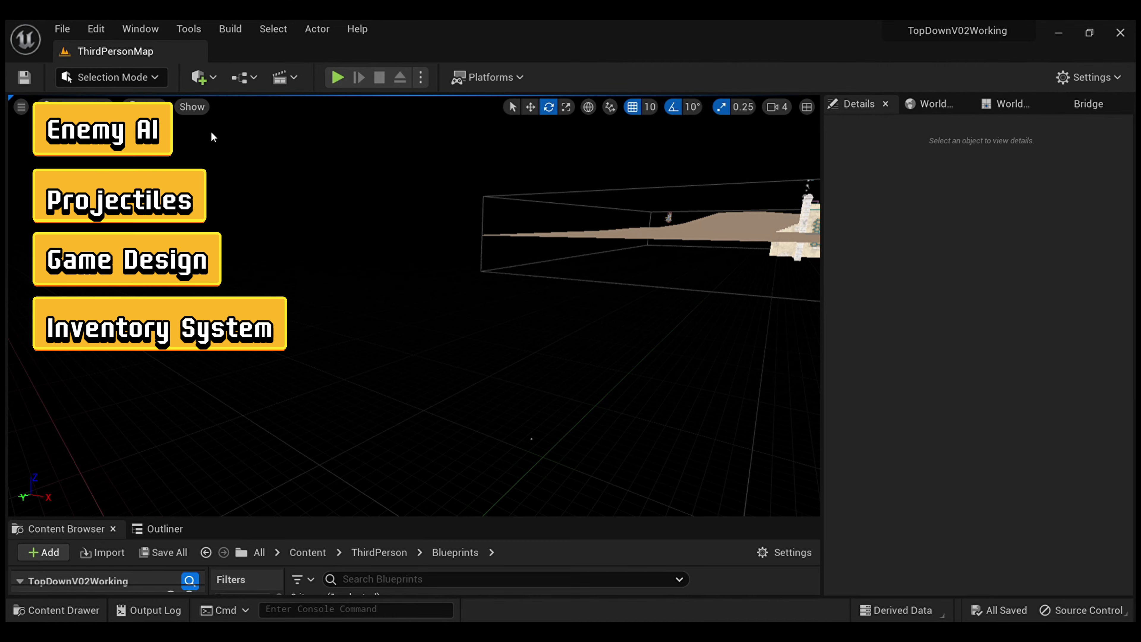
left_click(338, 79)
key("j")
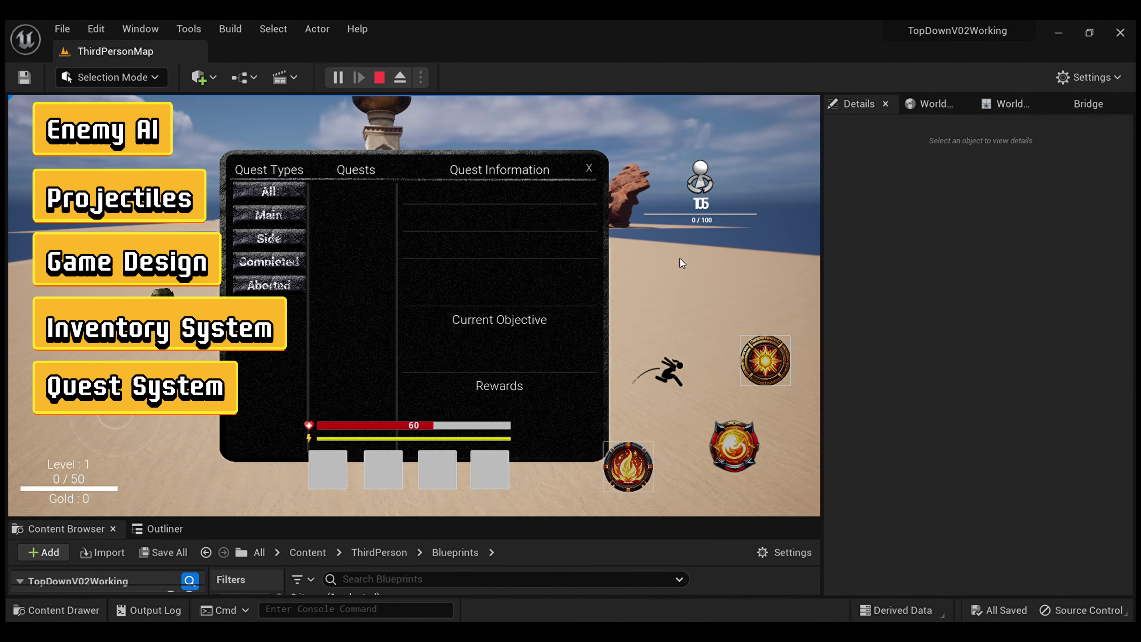
key("j")
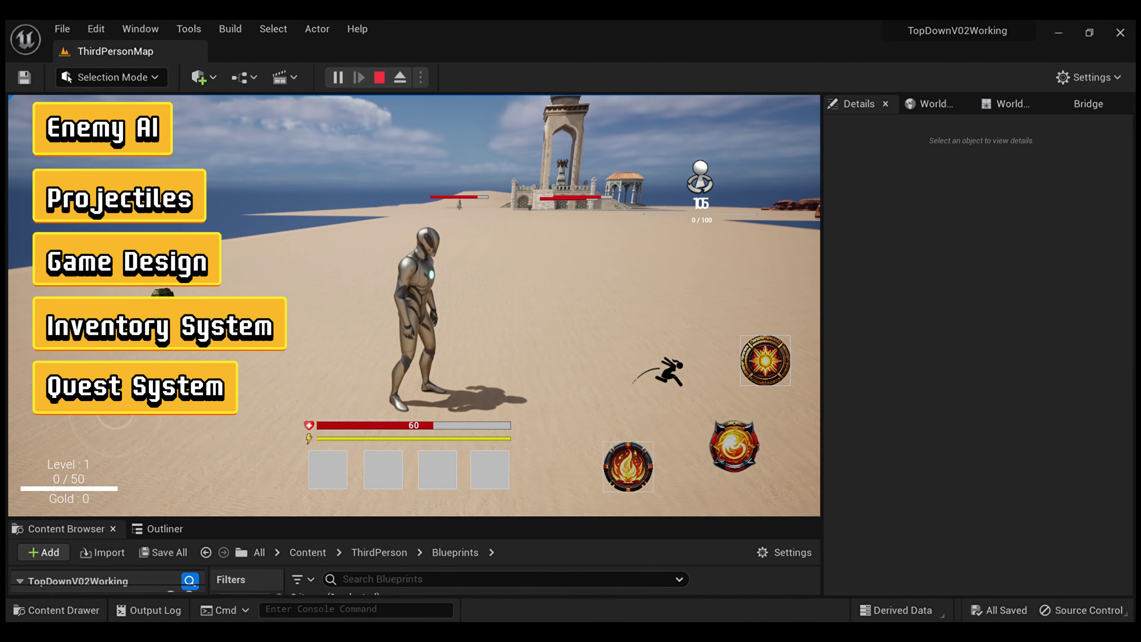
key("w")
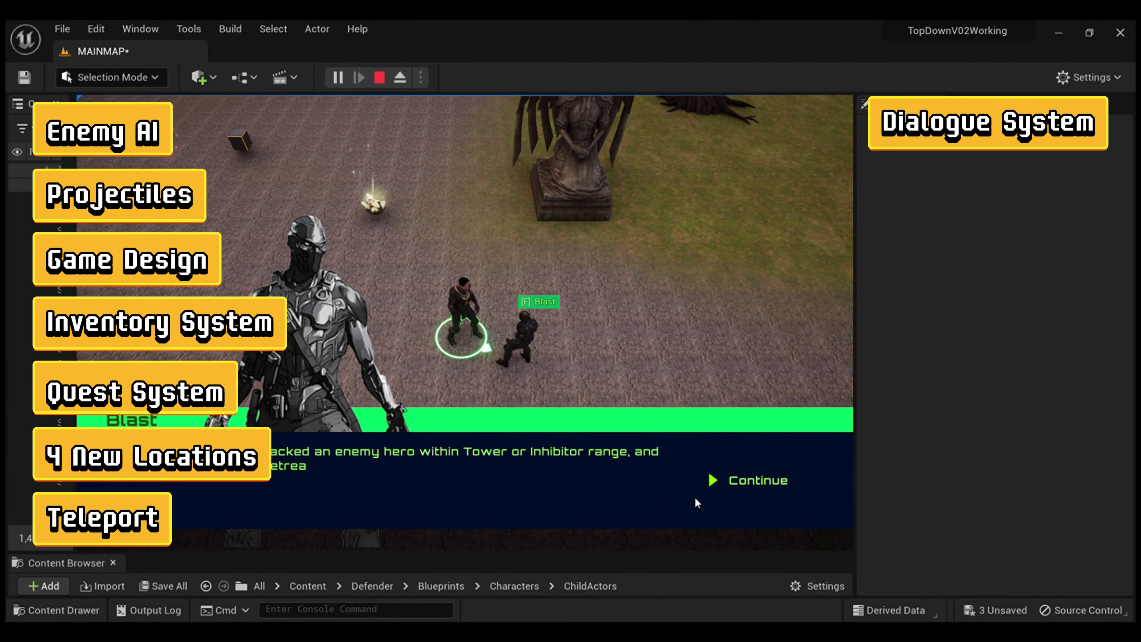
Step: Advance Blast's dialogue and save the game from the pause menu
left_click(742, 499)
left_click(764, 497)
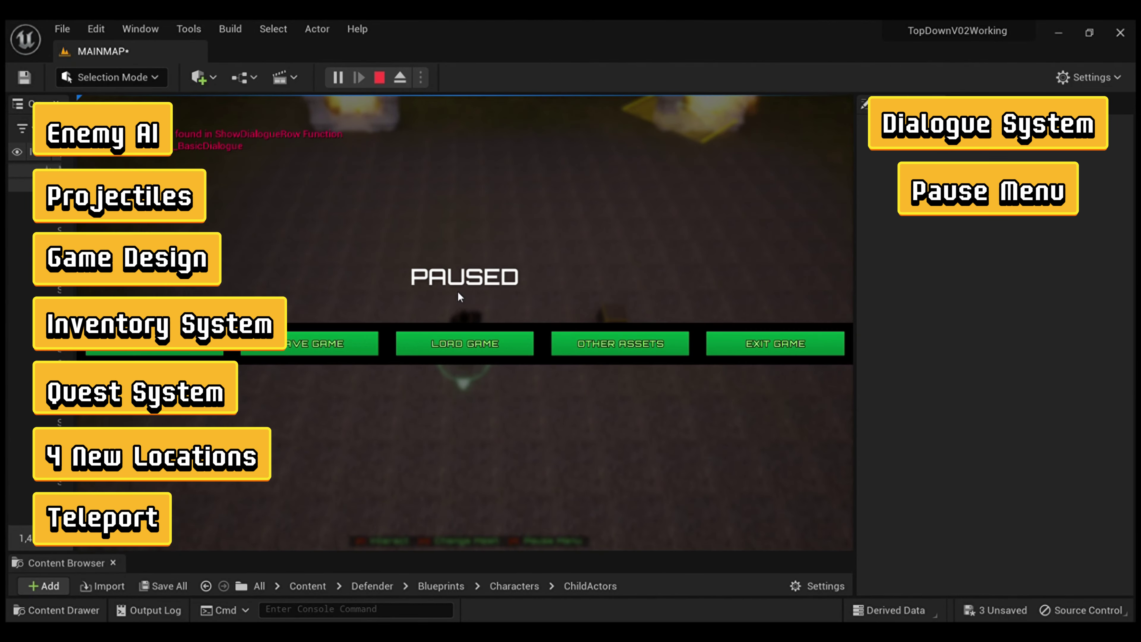
left_click(310, 344)
Step: Exit the game, confirm with OK, then finish Blast's dialogue in the restarted session
left_click(775, 343)
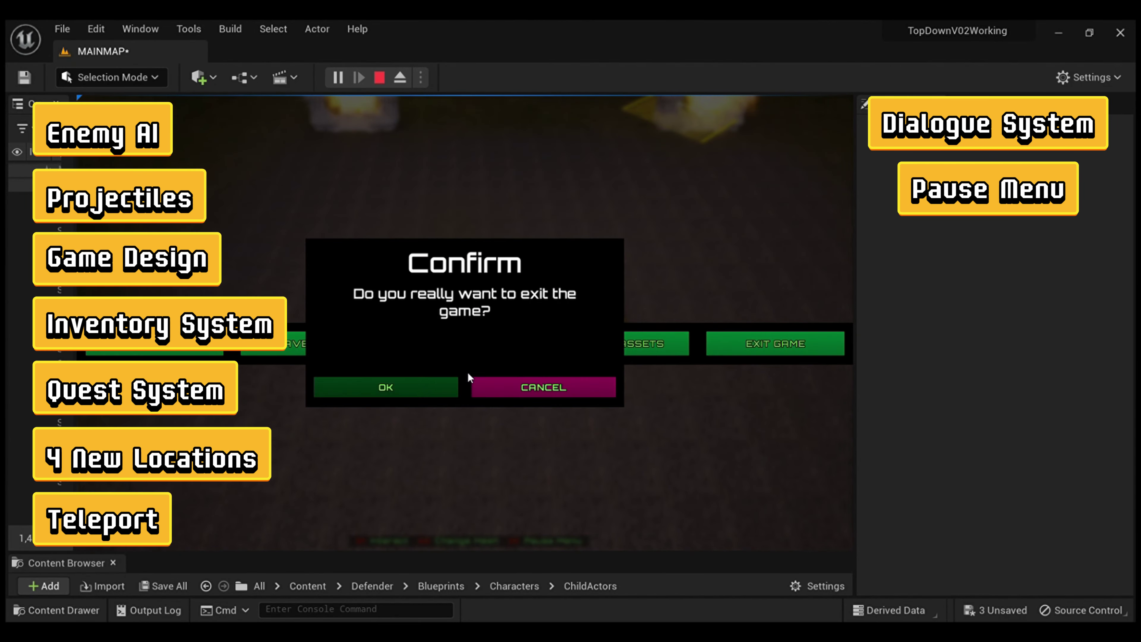
left_click(349, 388)
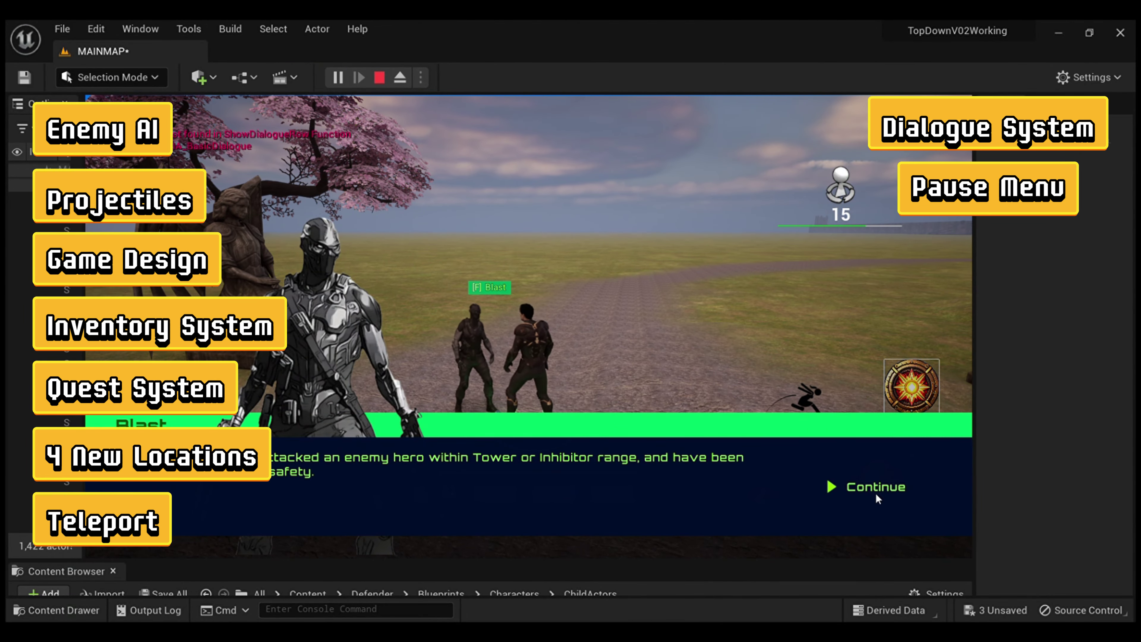
left_click(879, 488)
left_click(885, 486)
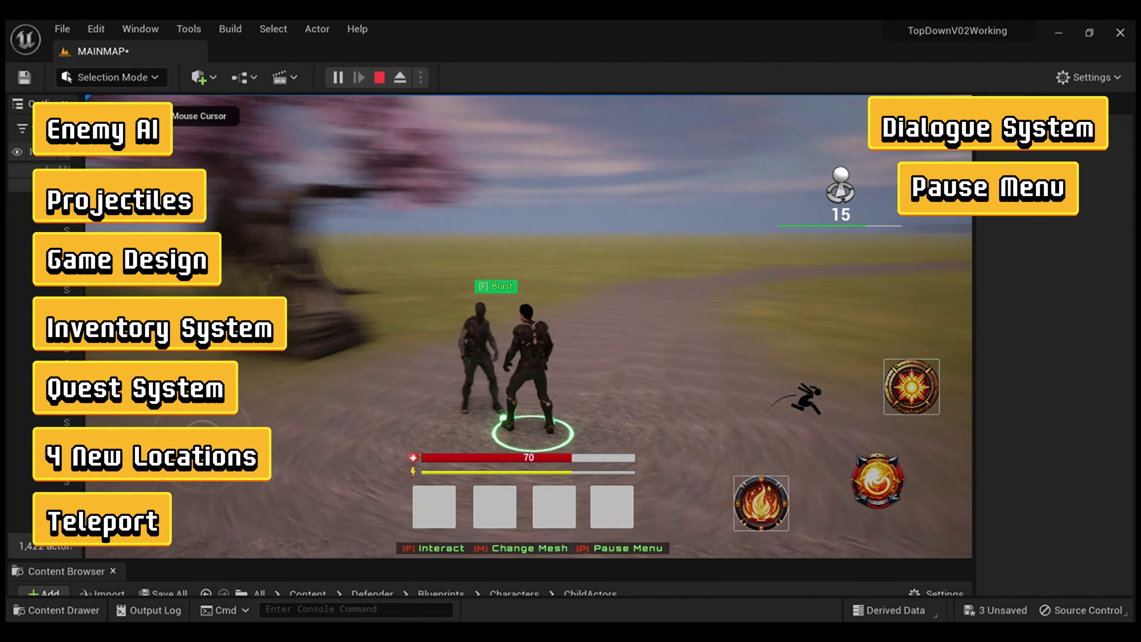